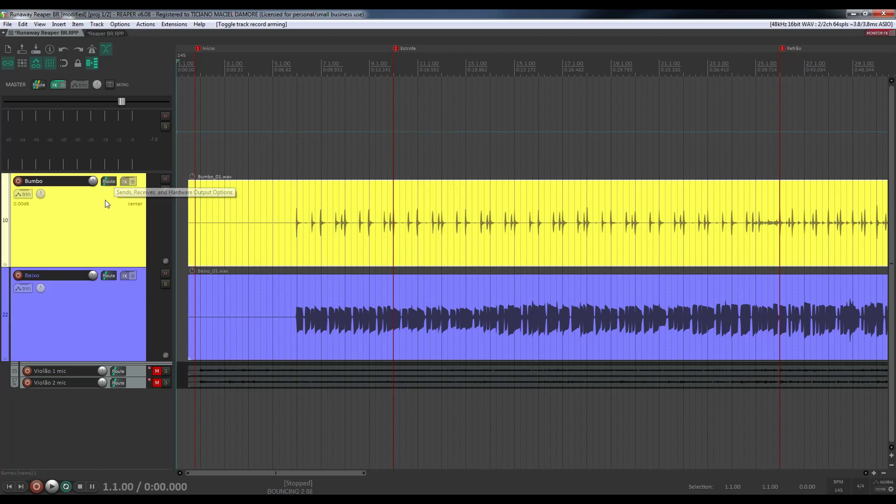
Step: Create a send from the Bumbo track to the Baixo track, routing audio 1/2 to destination channels 3/4
left_click_drag(112, 274, 112, 273)
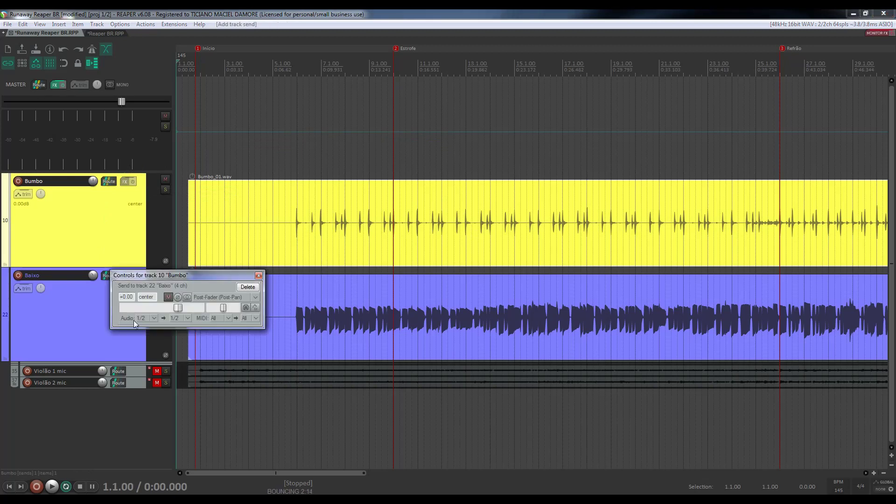
left_click(178, 318)
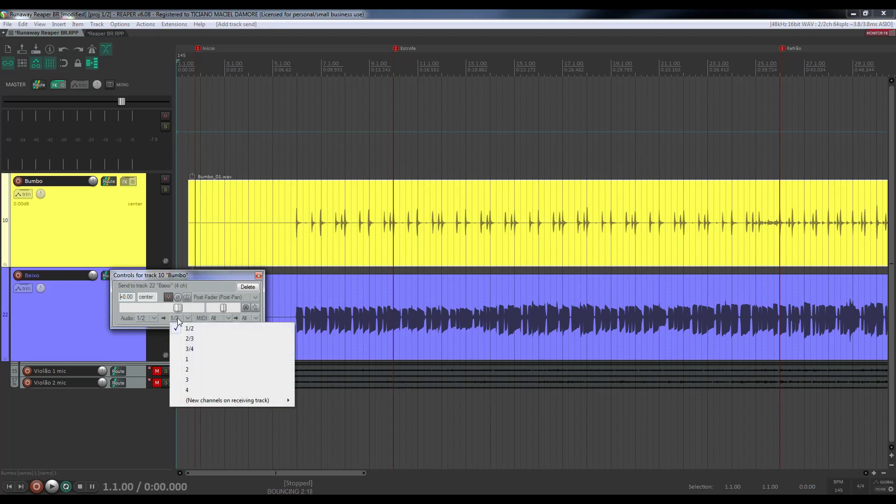
left_click(190, 350)
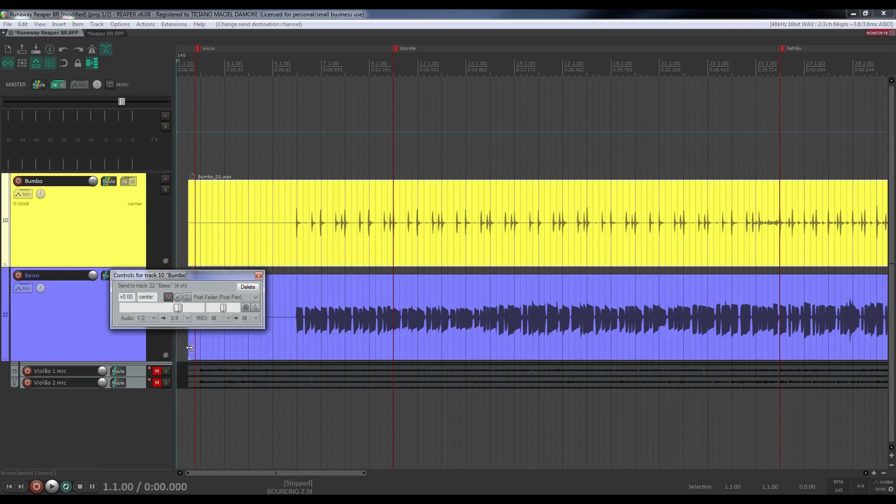
left_click(259, 276)
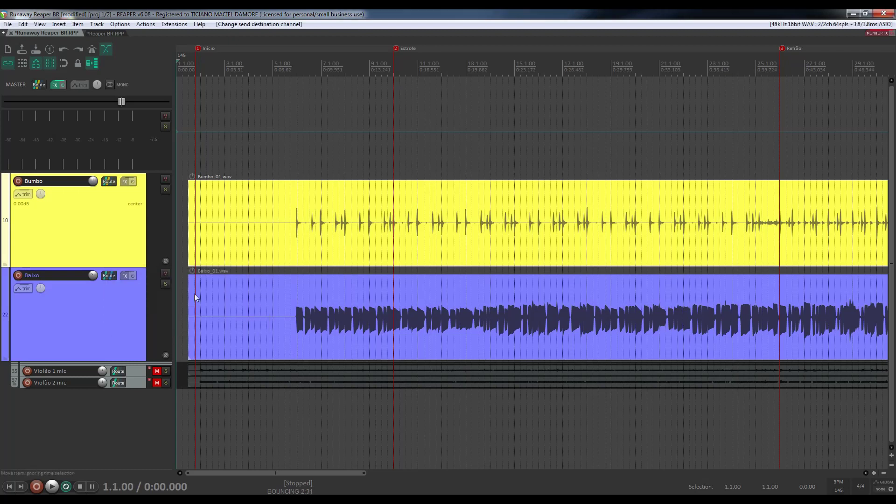
Step: Add the VST: ReaComp (Cockos) compressor to the Baixo track, filtering the plugin list by "reac"
left_click(125, 276)
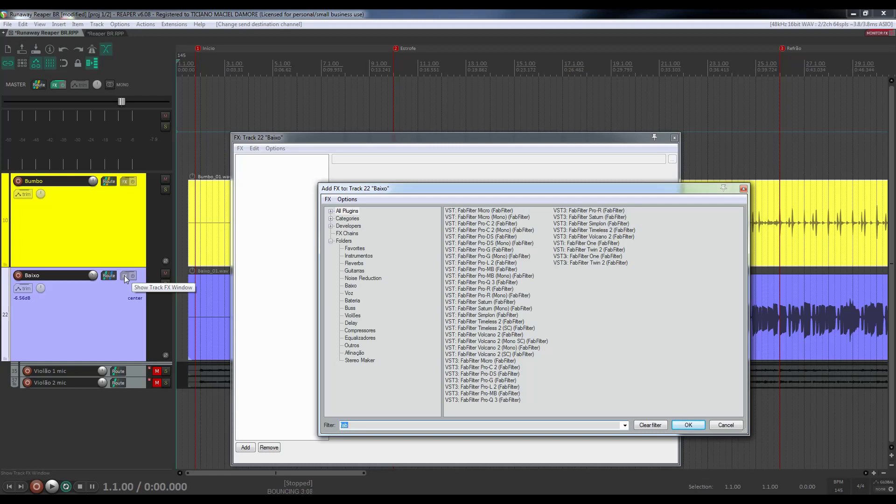
type("reac")
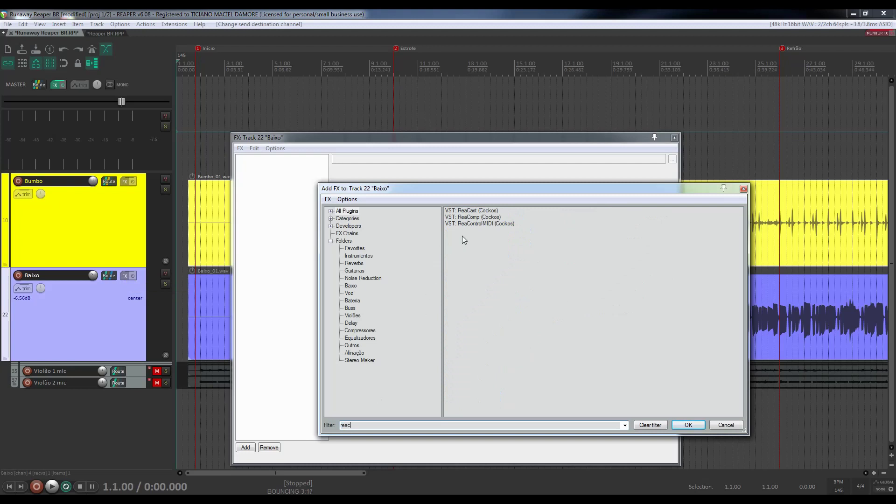
left_click(481, 218)
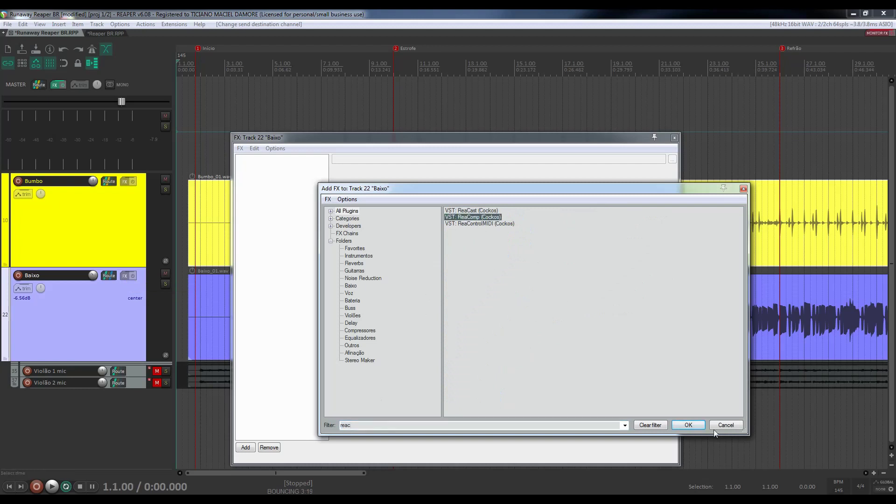
left_click(690, 425)
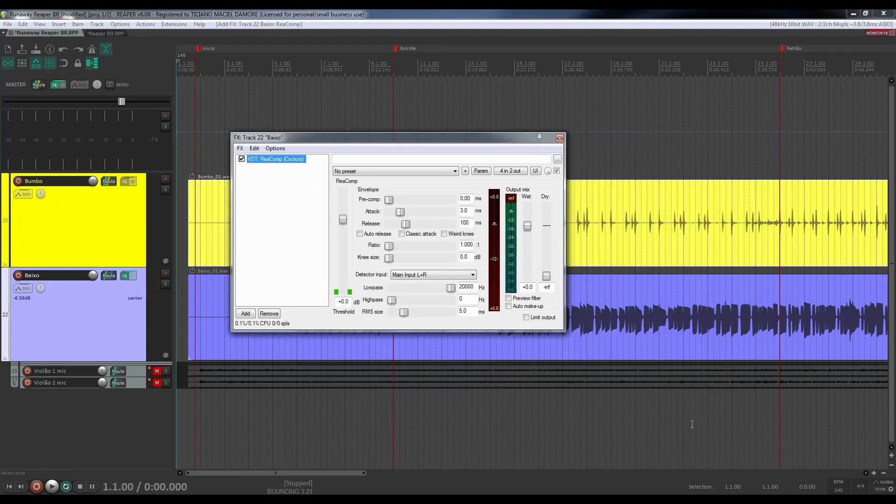
Step: Play the project from about 11.3.14 in the Estrofe section to check the signal reaching ReaComp, then stop playback
left_click(430, 61)
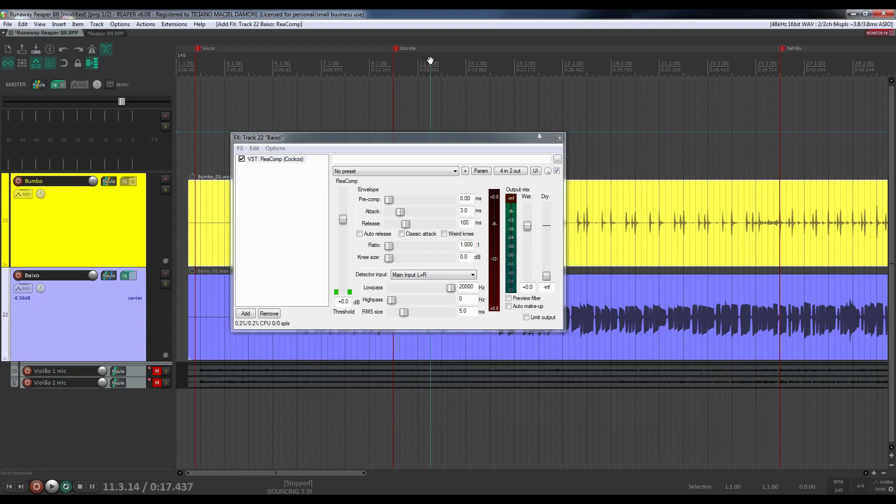
key("space")
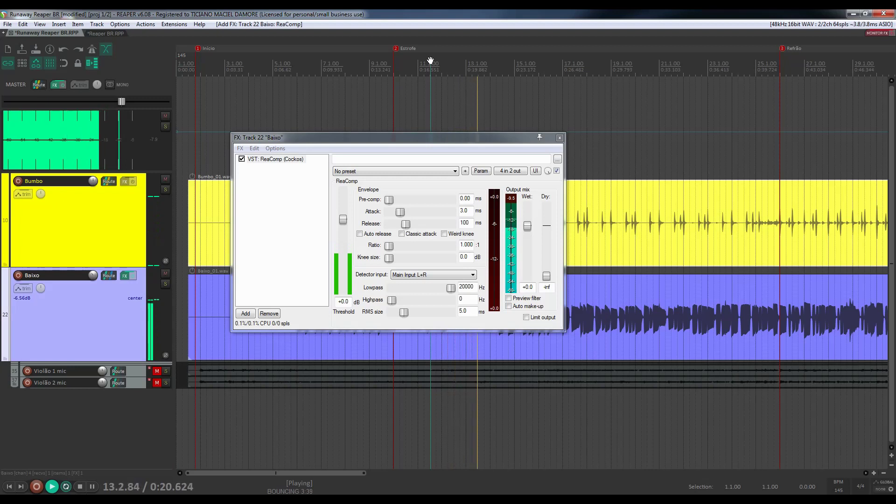
key("space")
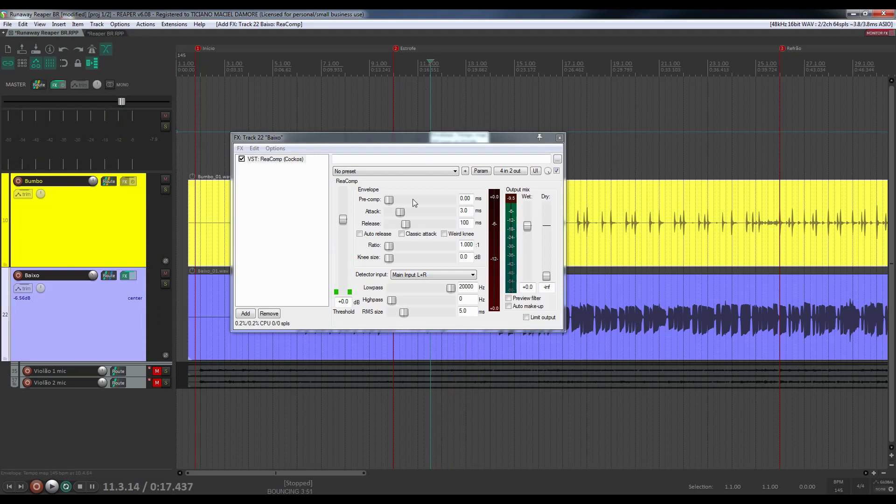
Step: Set ReaComp's detector input to Auxiliary Input L+R and briefly play back the section
left_click(434, 275)
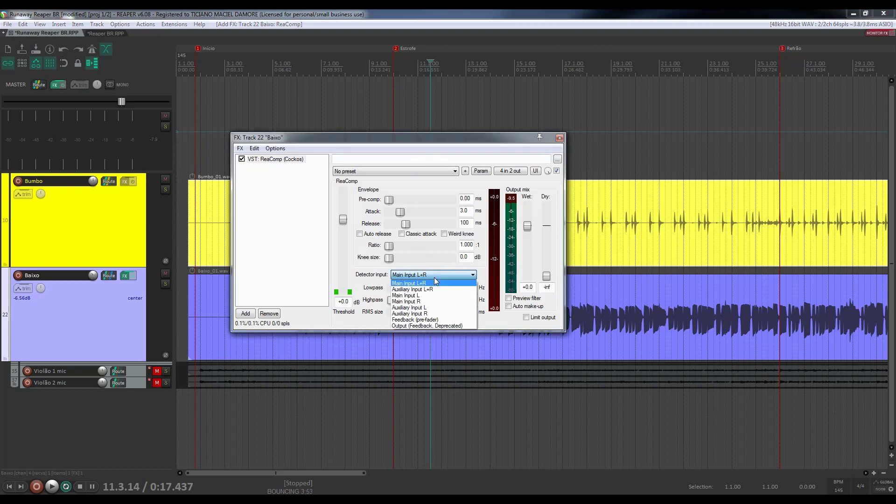
left_click(431, 289)
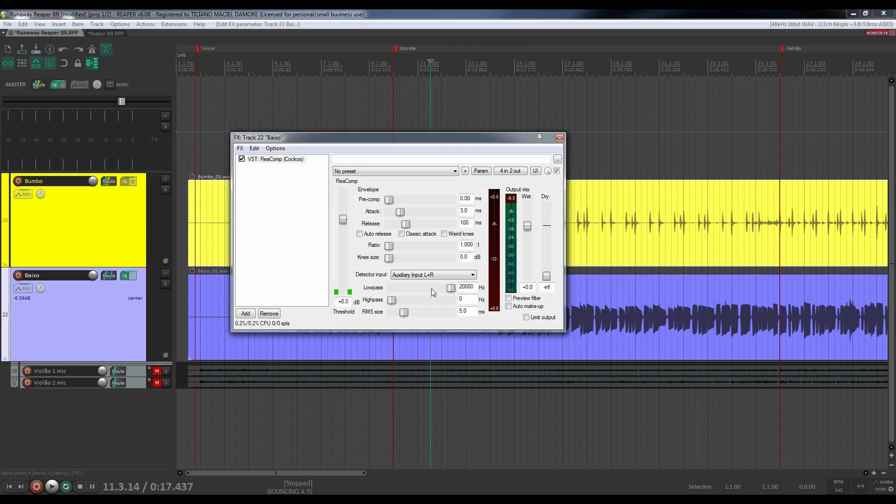
key("space")
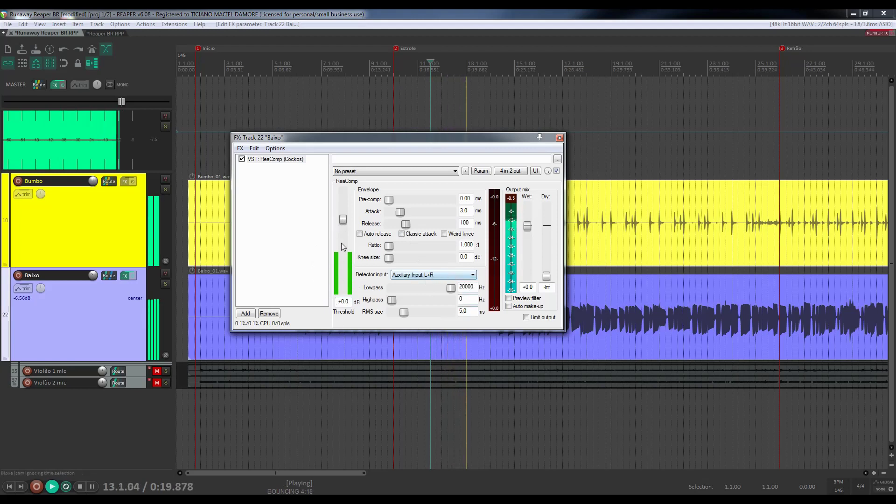
key("space")
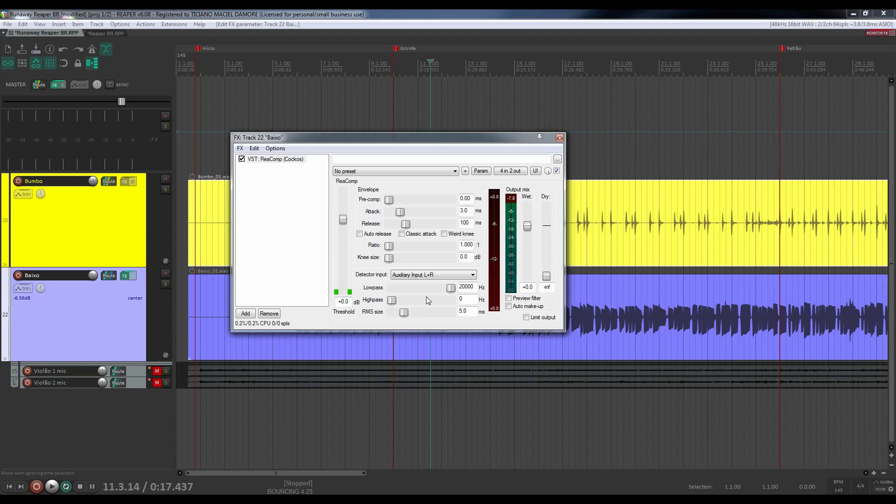
Step: Set ReaComp's detector highpass to 3175 Hz and lower its threshold to -57.3 dB while playing the track
left_click_drag(392, 300, 426, 300)
key("alt")
left_click(344, 220)
key("space")
left_click_drag(344, 220, 344, 284)
key("space")
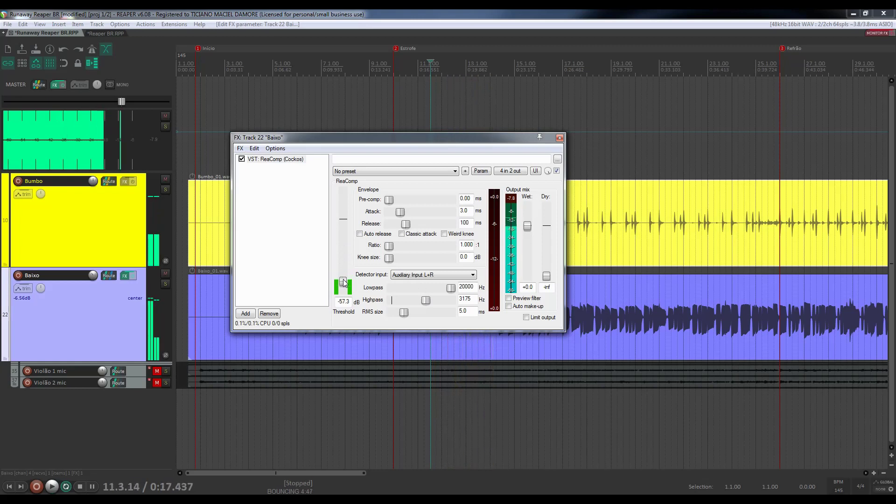
Step: Set ReaComp's attack to 0.00 ms and ratio to 8.75:1, and play the section to hear the ducking
left_click_drag(399, 212, 387, 213)
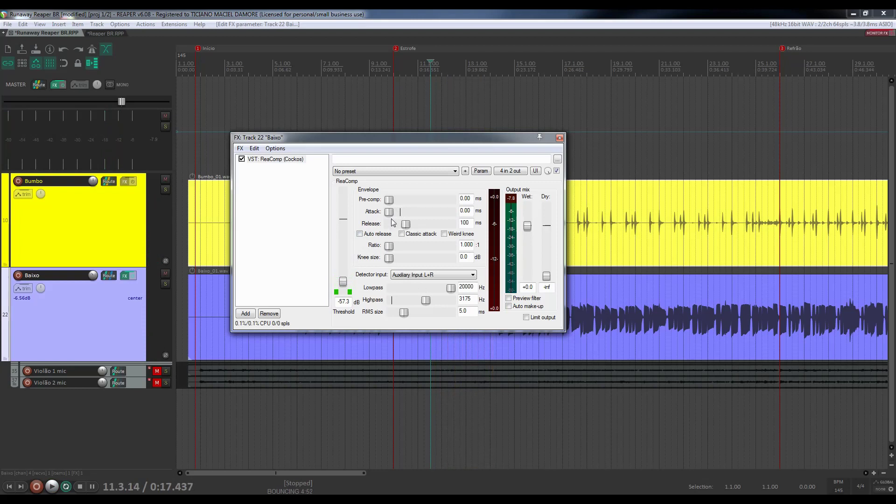
left_click_drag(387, 250, 420, 253)
key("space")
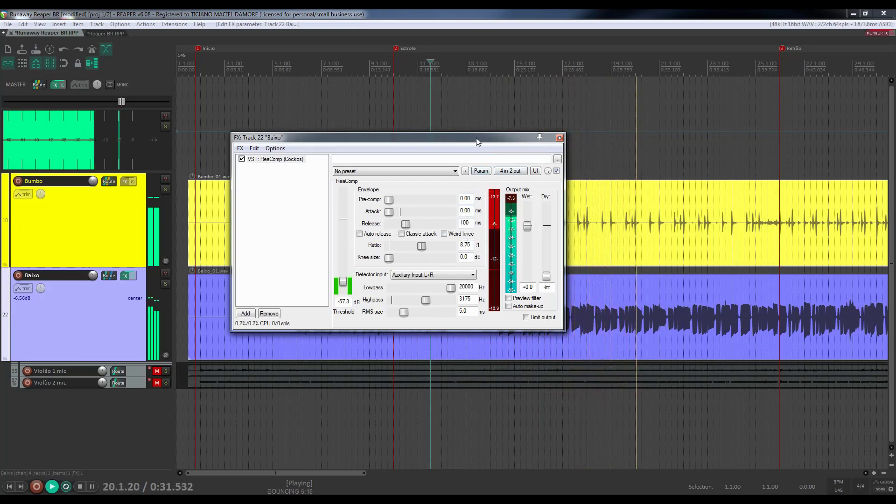
key("space")
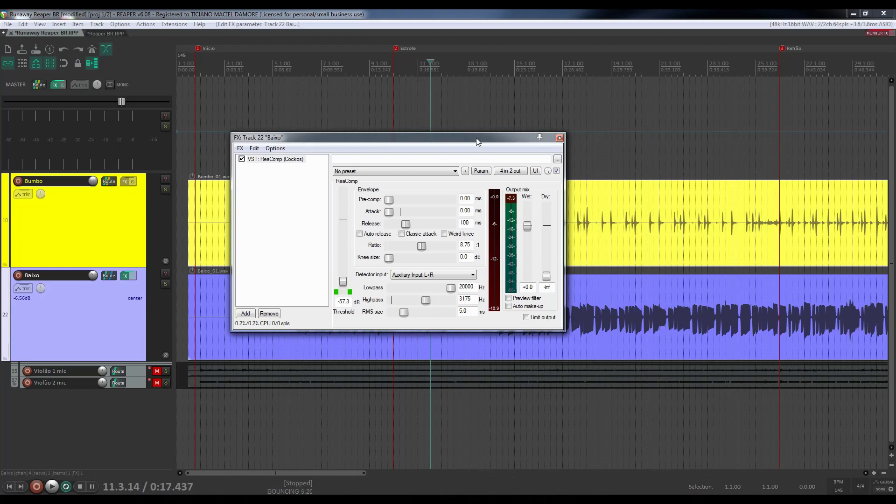
Step: Remove ReaComp from the Baixo track's FX chain
key("alt")
left_click(559, 137)
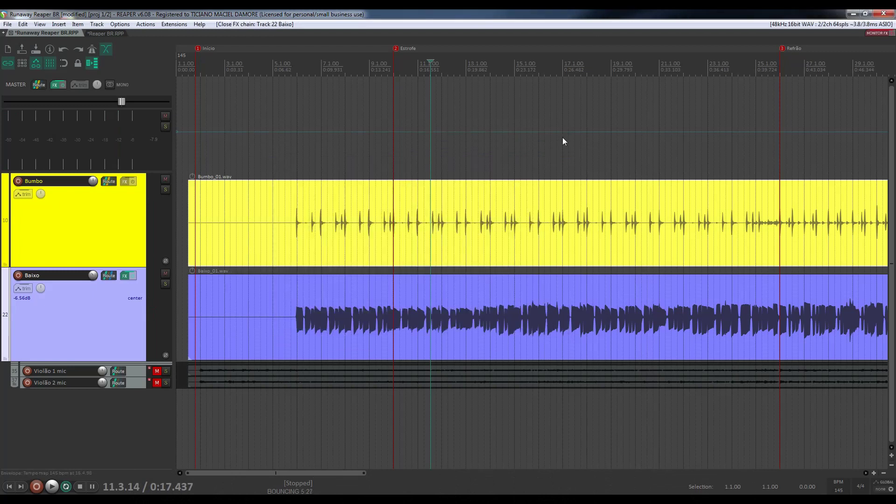
left_click(127, 273)
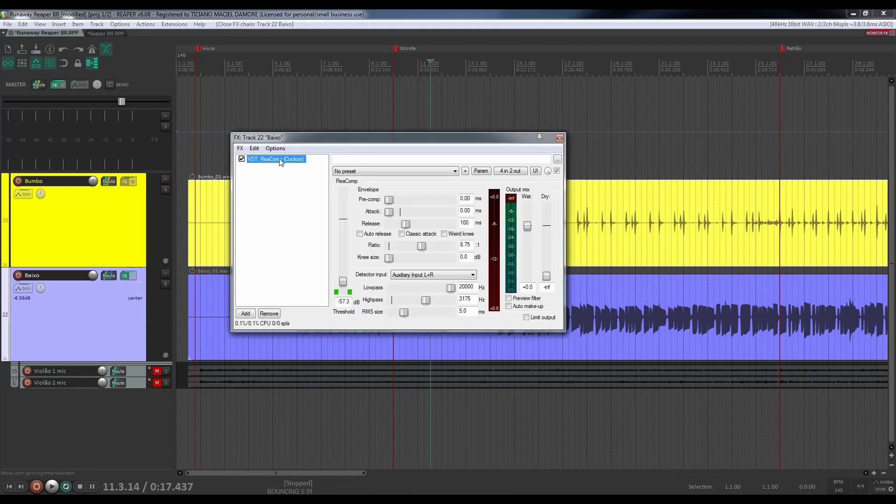
key("Delete")
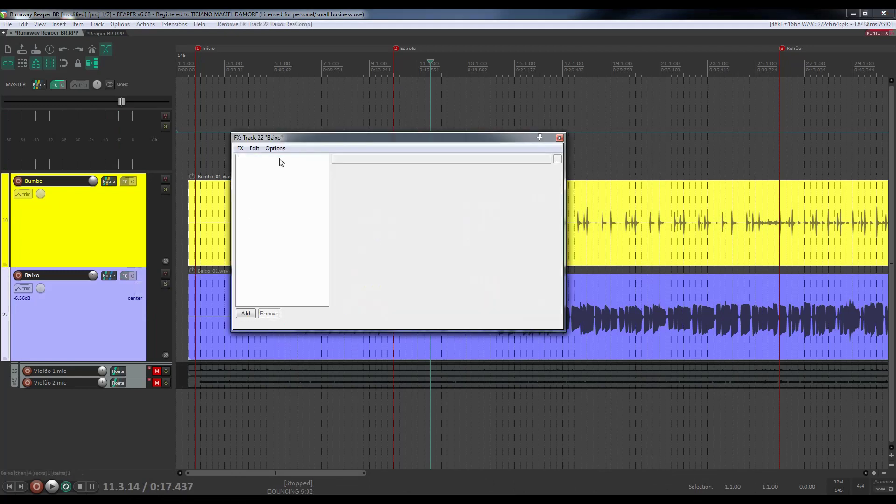
Step: Add VST3: RCompressor Mono (Waves) to the Baixo track, filtering the plugin list by "rc"
left_click(252, 315)
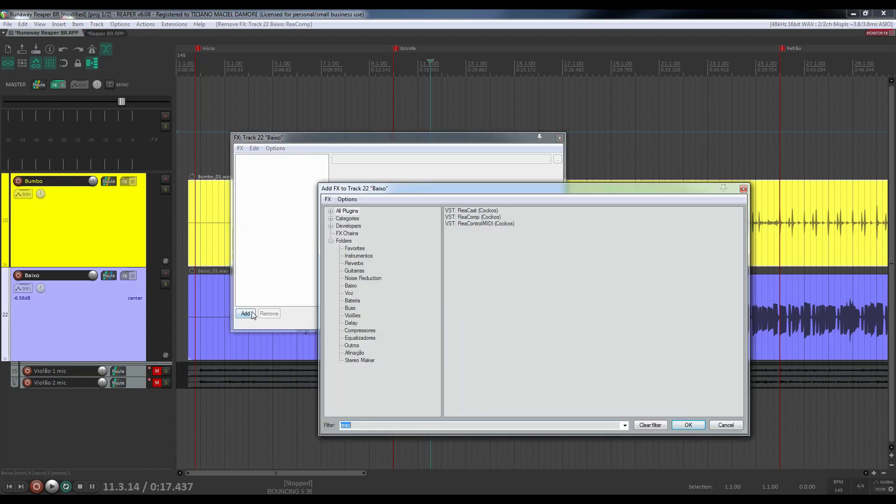
type("rc")
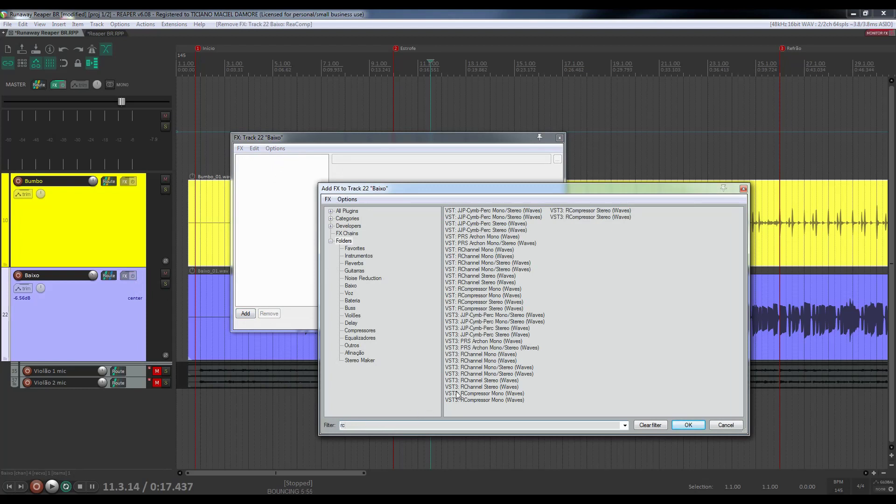
left_click(479, 395)
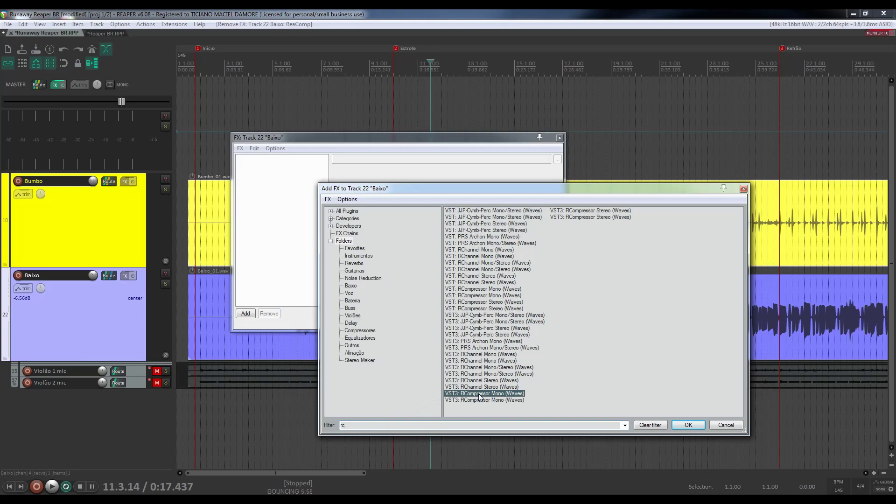
left_click(695, 426)
Step: During playback, set the RCompressor threshold to -24.9 and its ratio to 3.20
key("space")
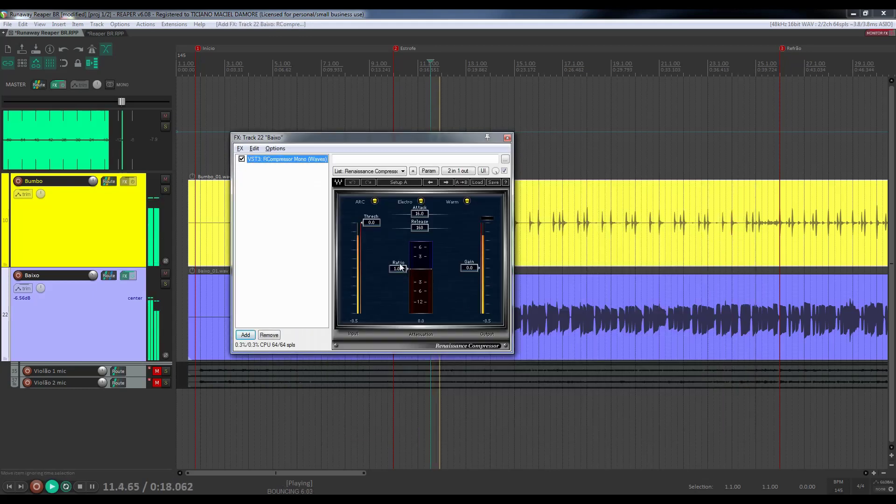
left_click_drag(377, 223, 376, 260)
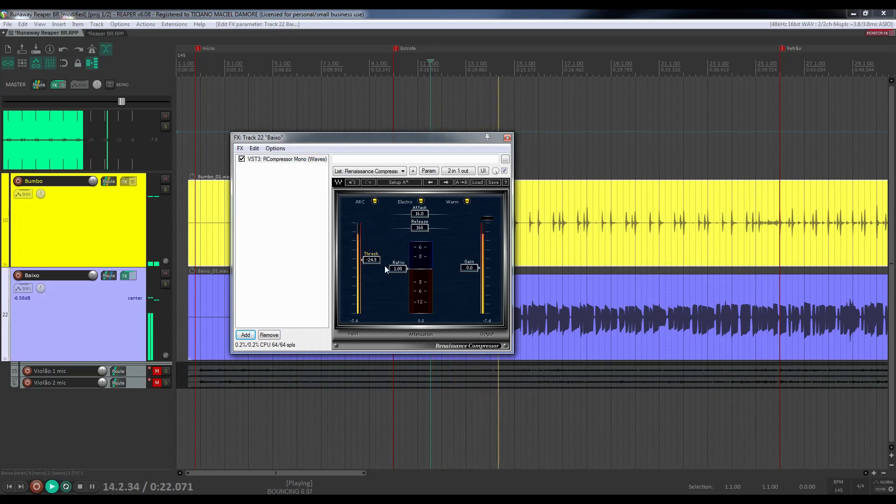
left_click_drag(392, 268, 392, 286)
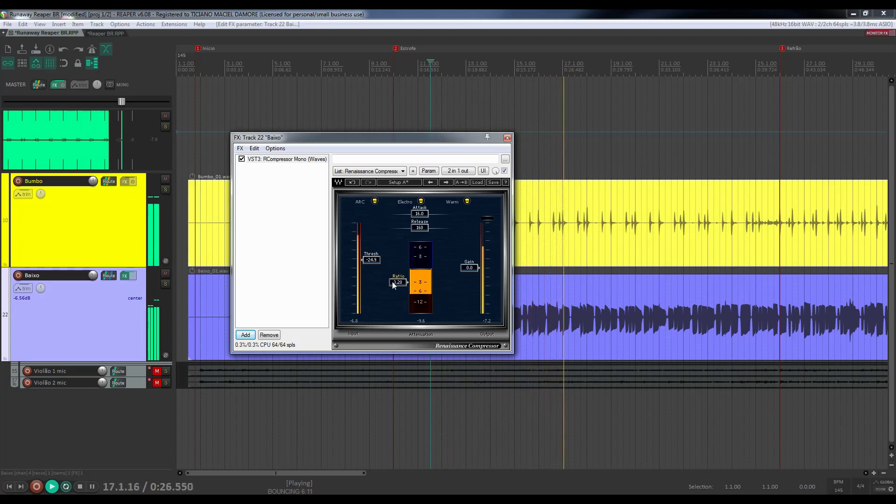
key("space")
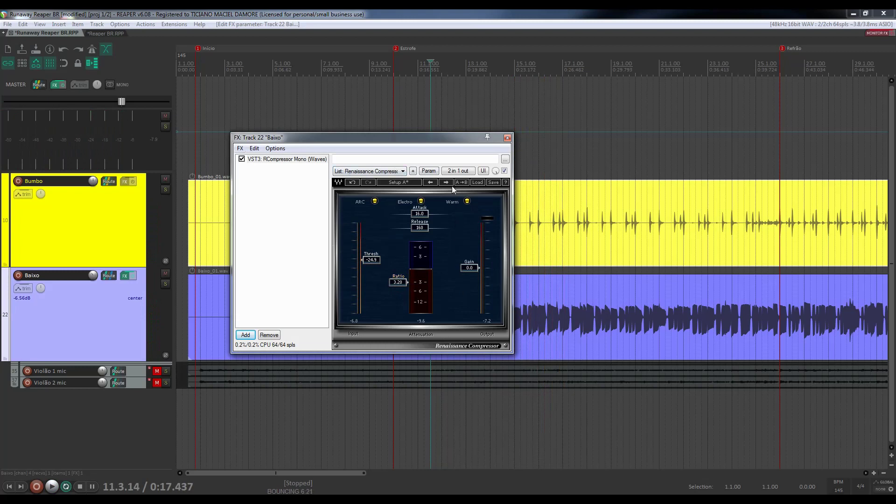
Step: In the RCompressor pin connector, feed Mono Aux In from track channels 3 and 4 instead of channel 2, and start playback
left_click(456, 171)
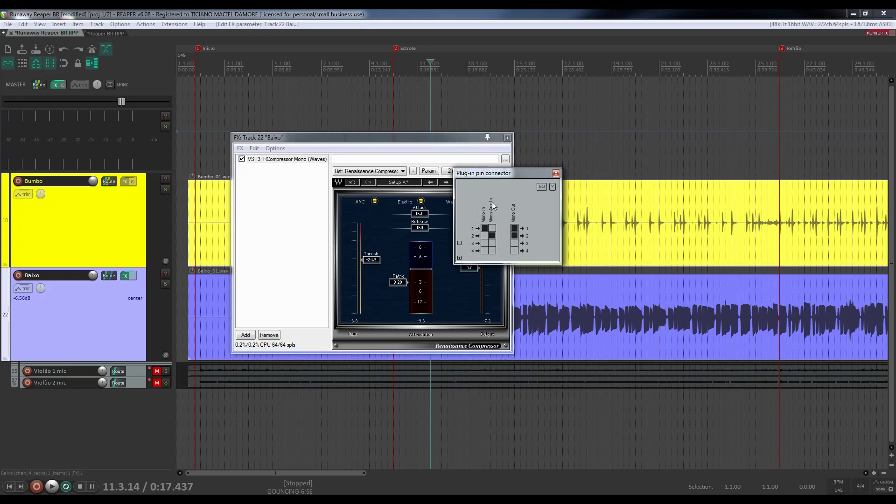
left_click(492, 236)
left_click(493, 244)
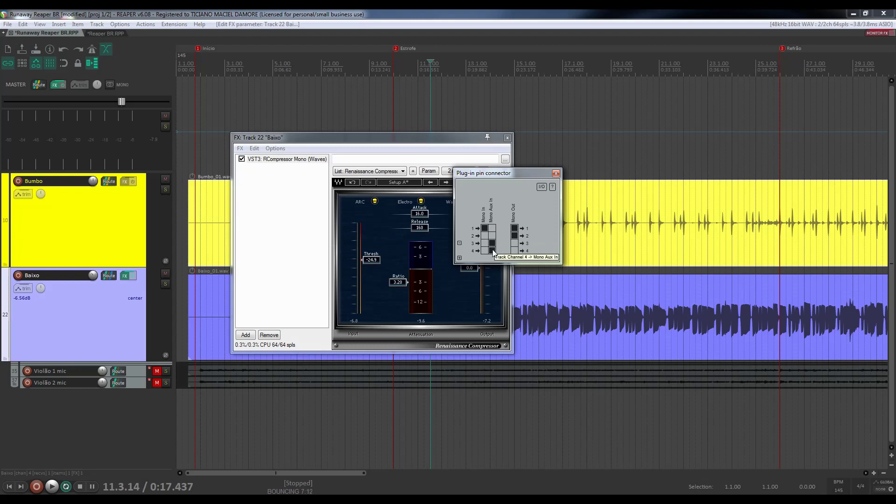
left_click(492, 251)
key("space")
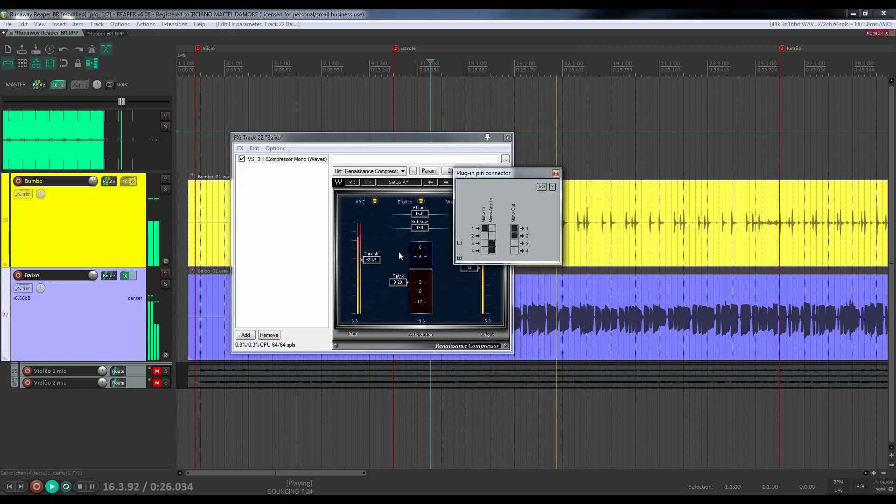
key("Escape")
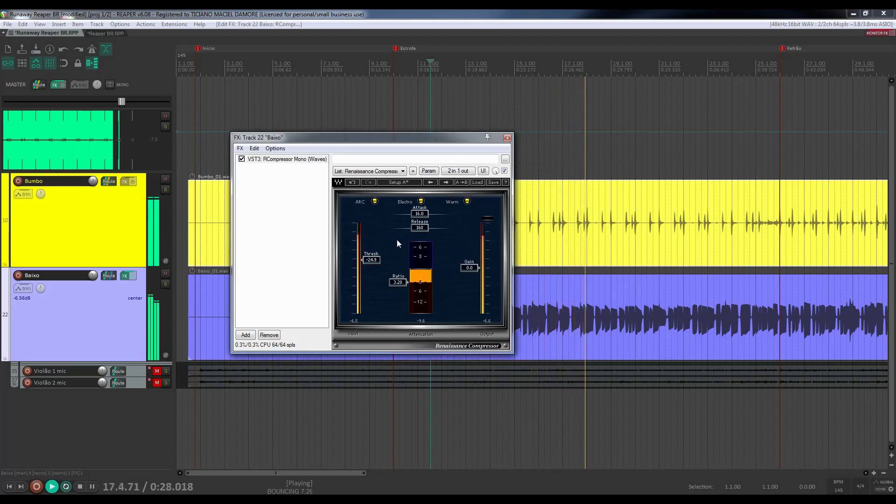
Step: Set the RCompressor attack to 0.50 and raise its ratio to 24.34
left_click_drag(420, 213, 396, 213)
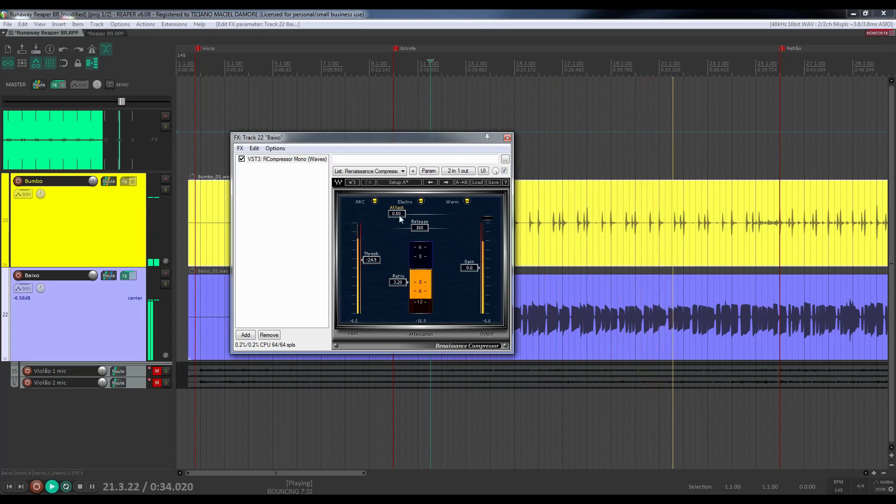
left_click_drag(397, 282, 396, 307)
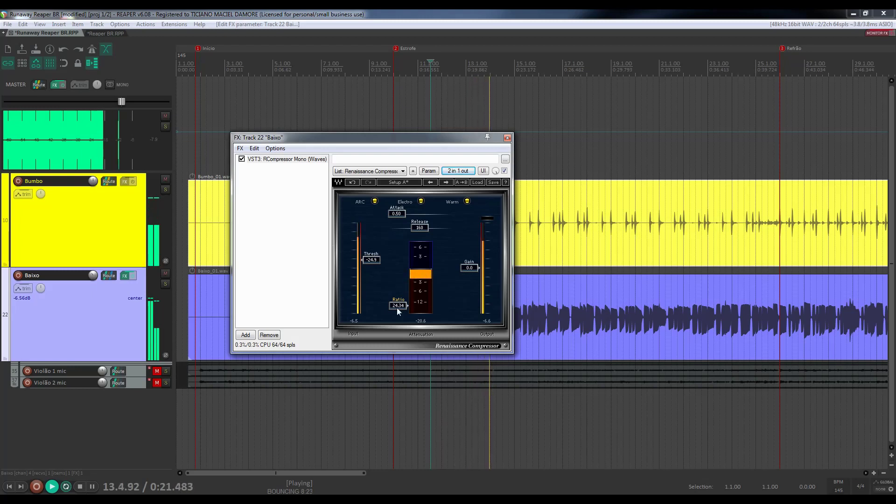
Step: Lower the RCompressor threshold to -44.4 during playback and stop the transport
left_click_drag(373, 261, 374, 290)
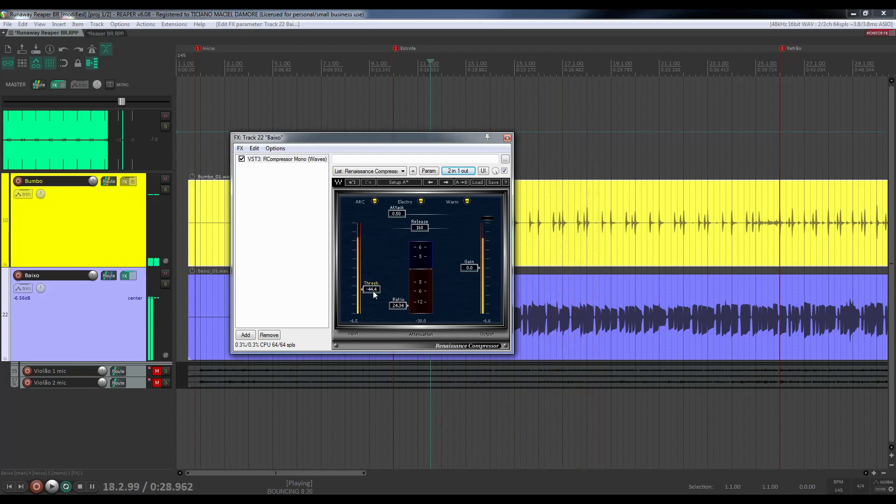
key("space")
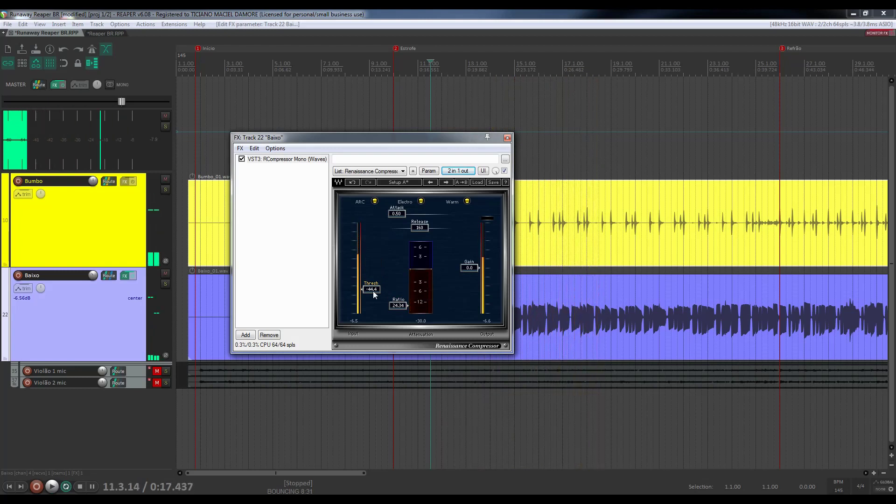
key("alt")
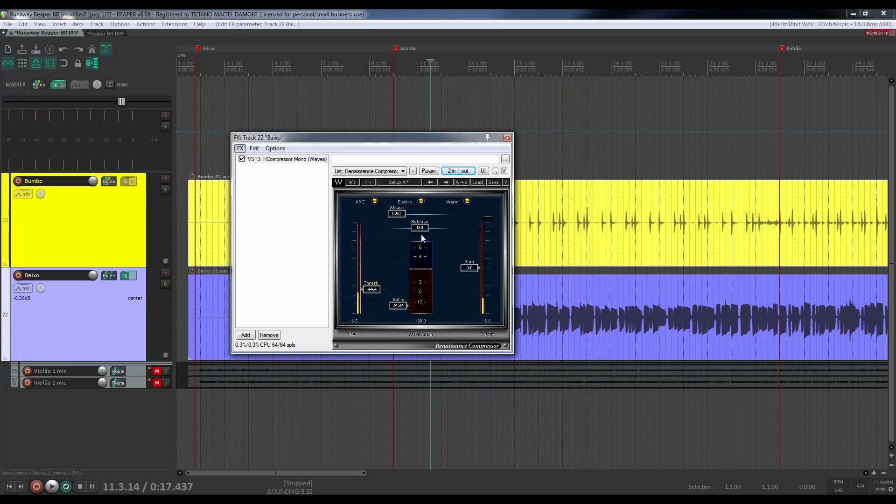
Step: Reopen the Baixo track's FX chain and remove RCompressor Mono from it
left_click(507, 138)
left_click(126, 278)
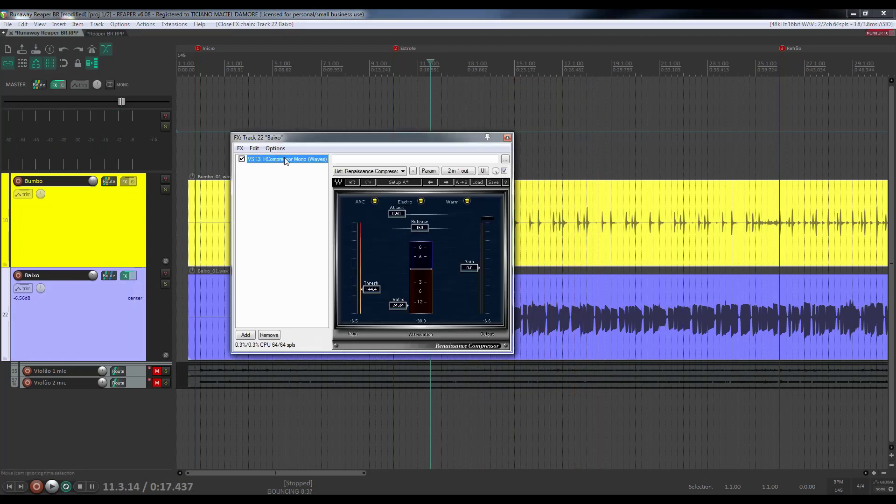
key("Delete")
Step: Add VST: FabFilter Pro-C 2 (Mono) to the Baixo track, filtering the plugin list by "fab"
left_click(246, 335)
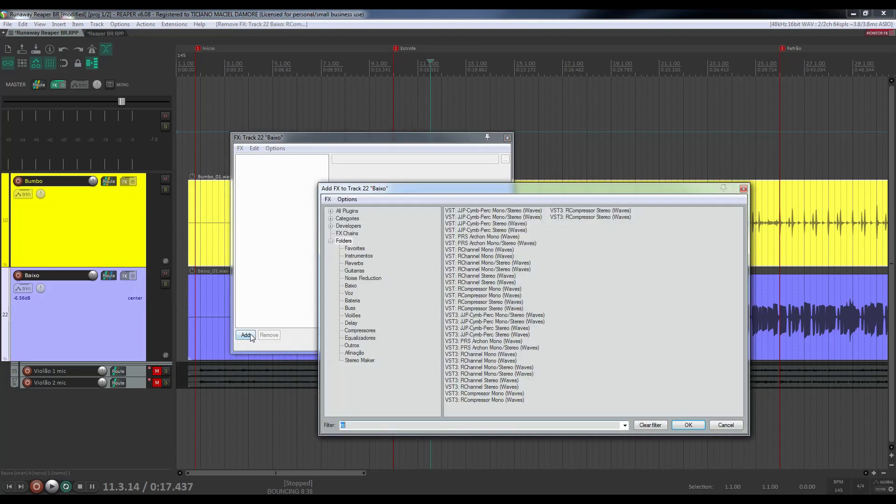
type("fab")
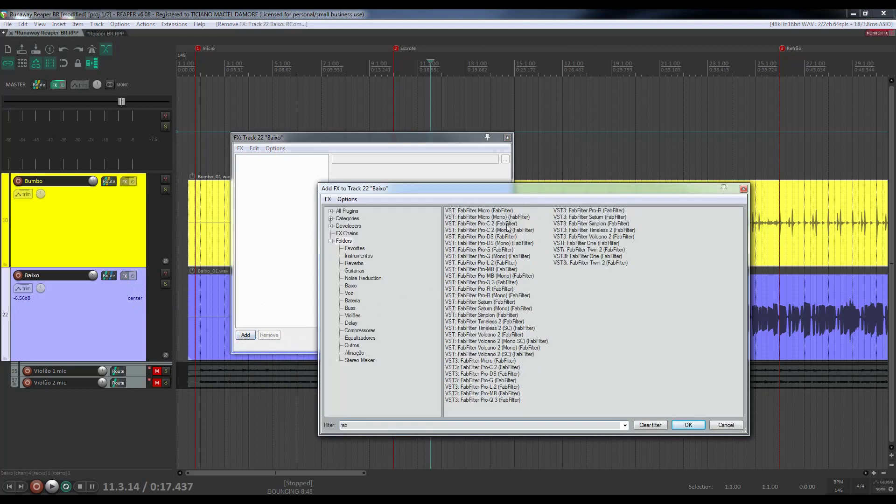
left_click(482, 231)
double_click(483, 230)
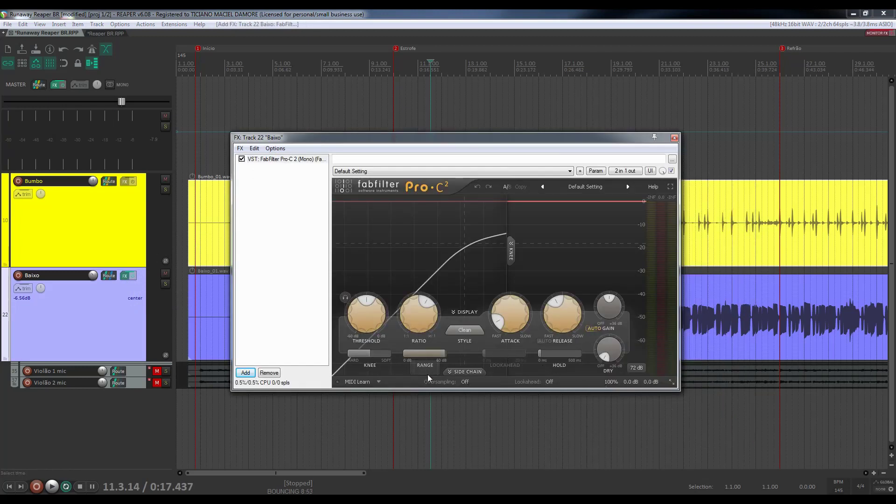
Step: Expand Pro-C 2's side chain section, feed Mono Side Chain from track channel 4, and set the side chain source to Ext
left_click(460, 372)
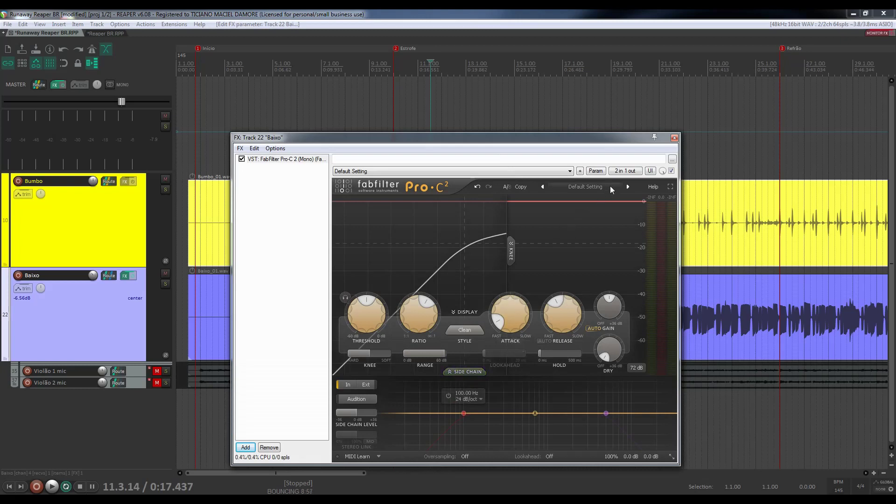
left_click(628, 172)
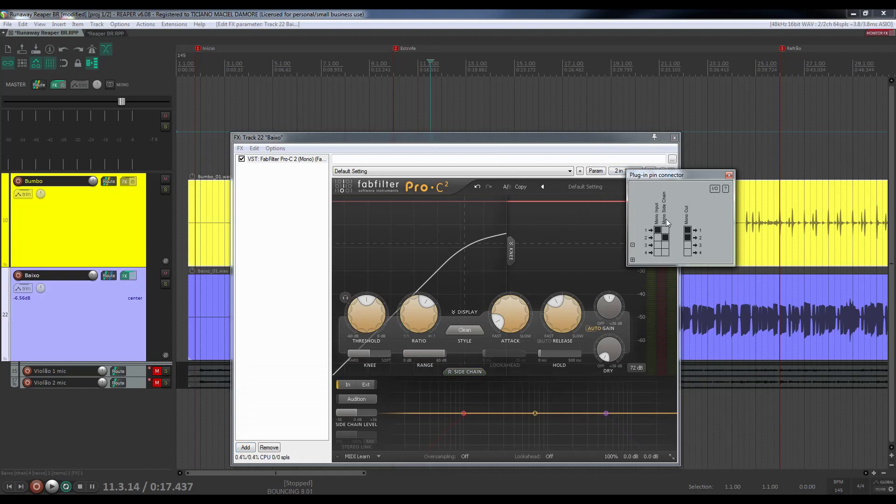
left_click(666, 252)
left_click(369, 385)
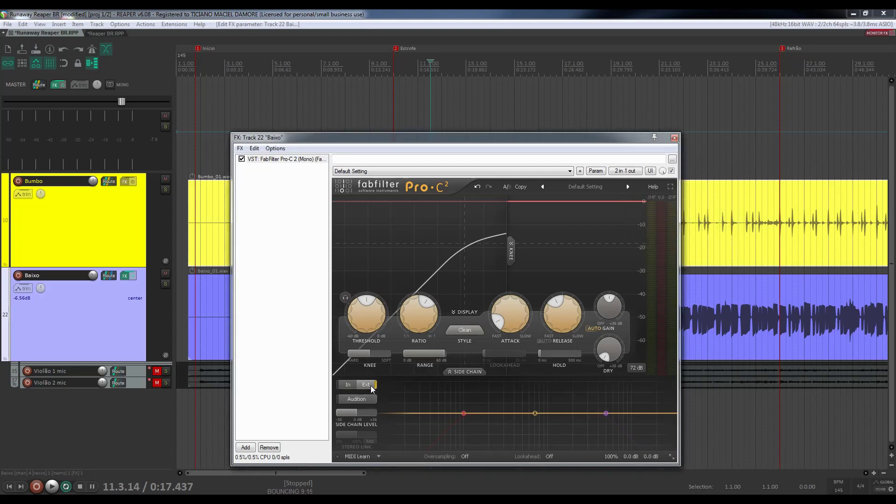
Step: Play the project, lower the Pro-C 2 threshold for stronger ducking of the bass, and stop playback
key("space")
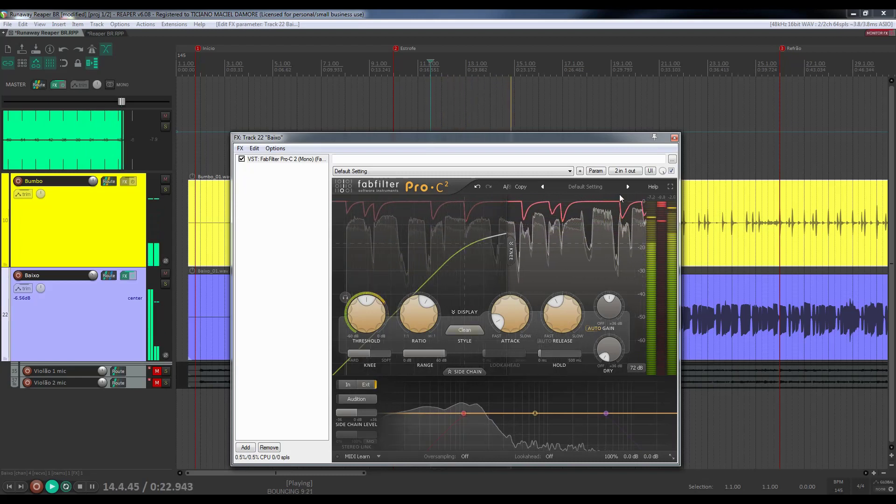
key("alt")
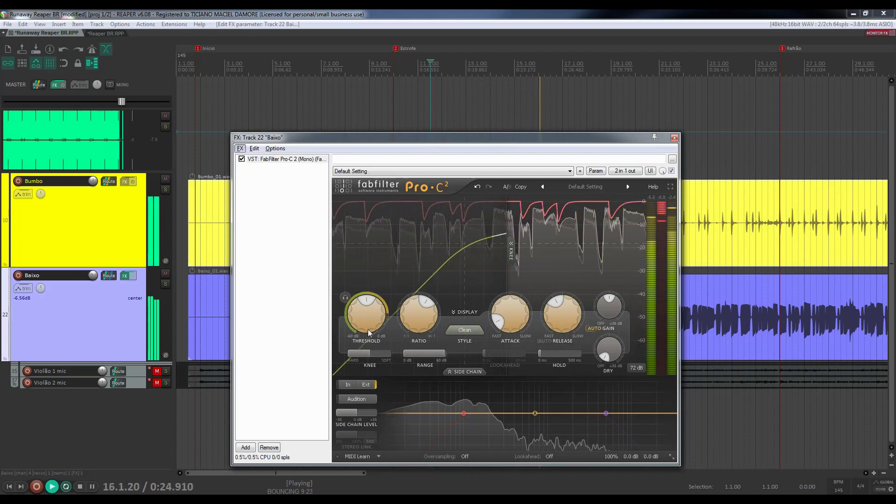
left_click_drag(357, 308, 350, 355)
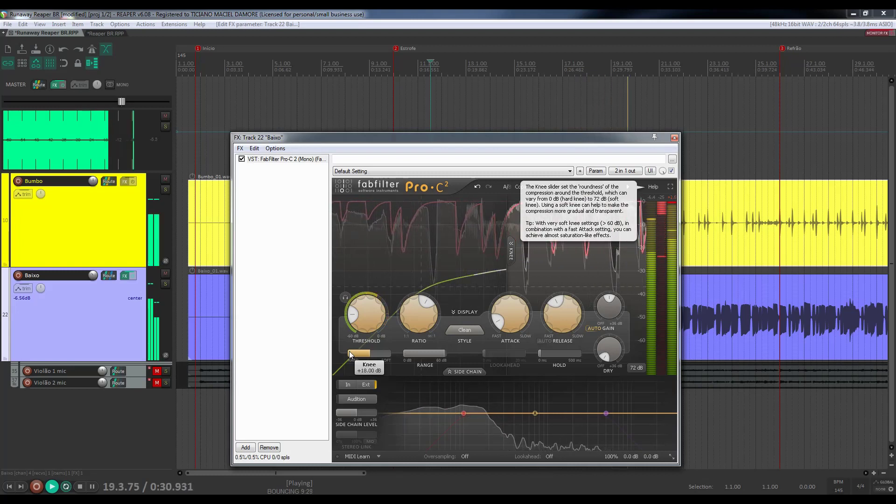
key("space")
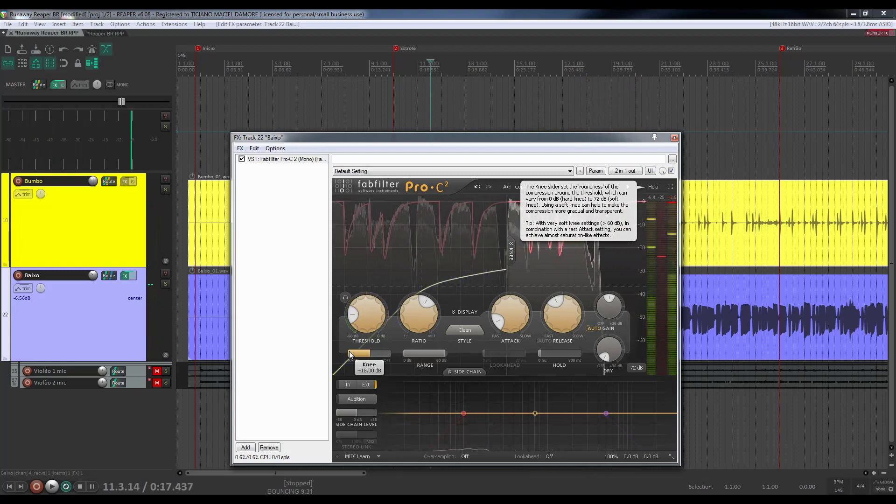